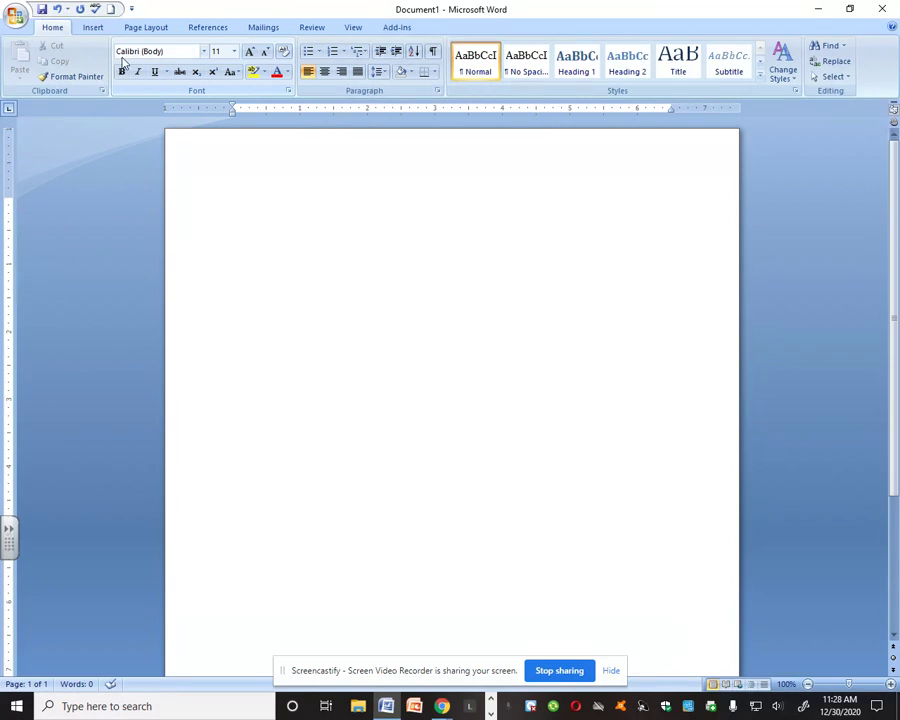
# Set the blank document's font to Times New Roman at size 12
pyautogui.click(203, 52)
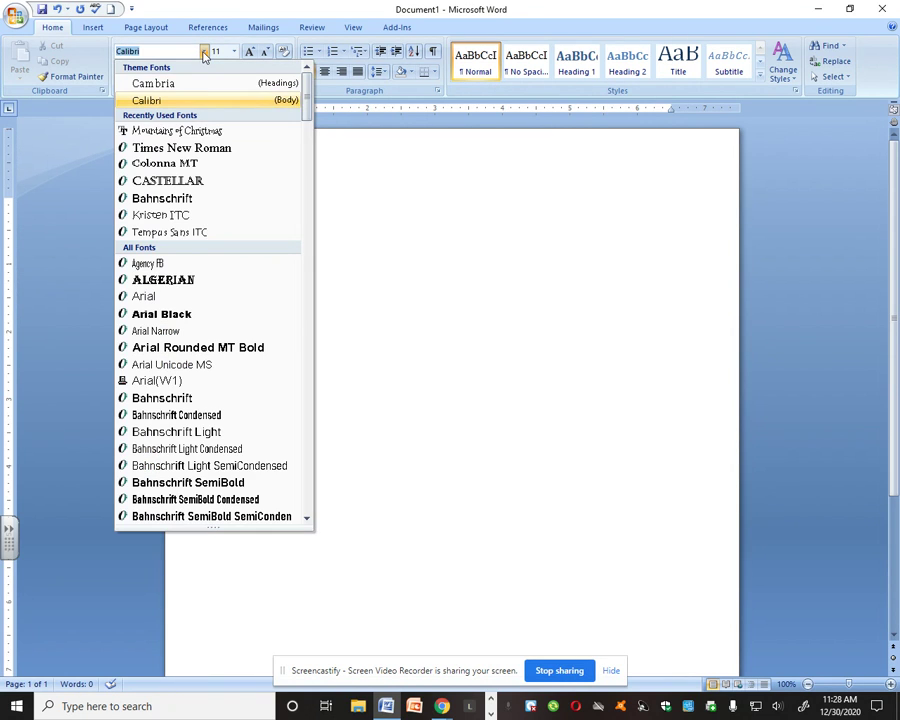
pyautogui.click(193, 148)
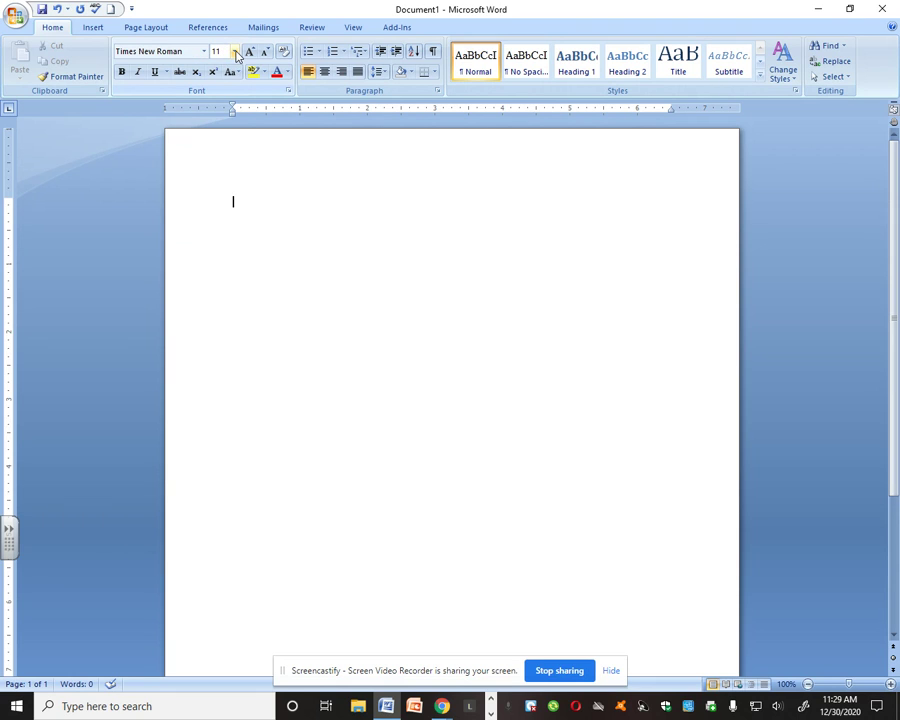
pyautogui.click(235, 52)
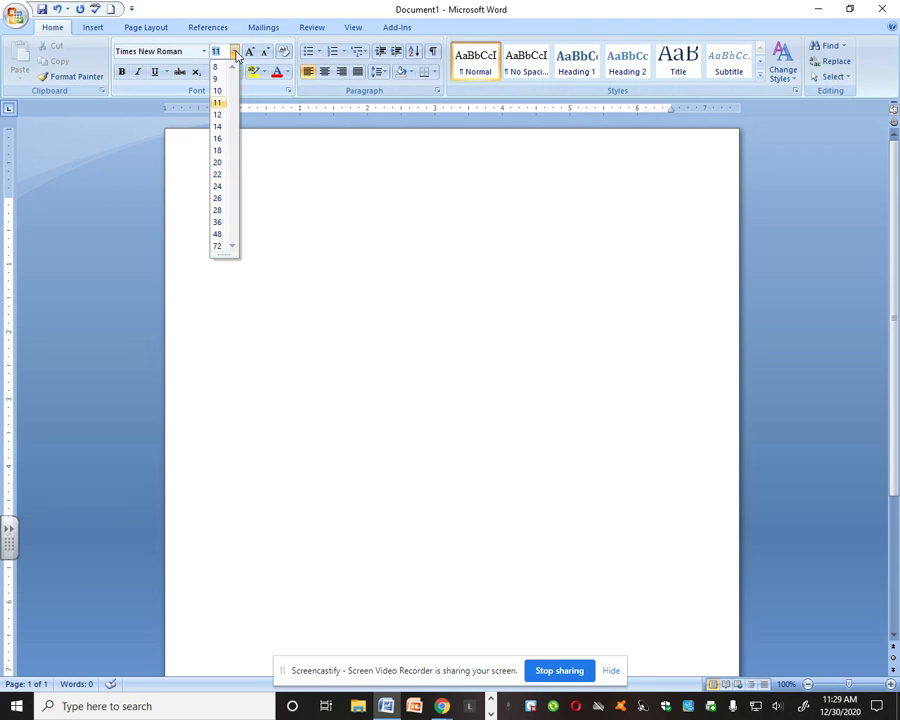
pyautogui.click(219, 114)
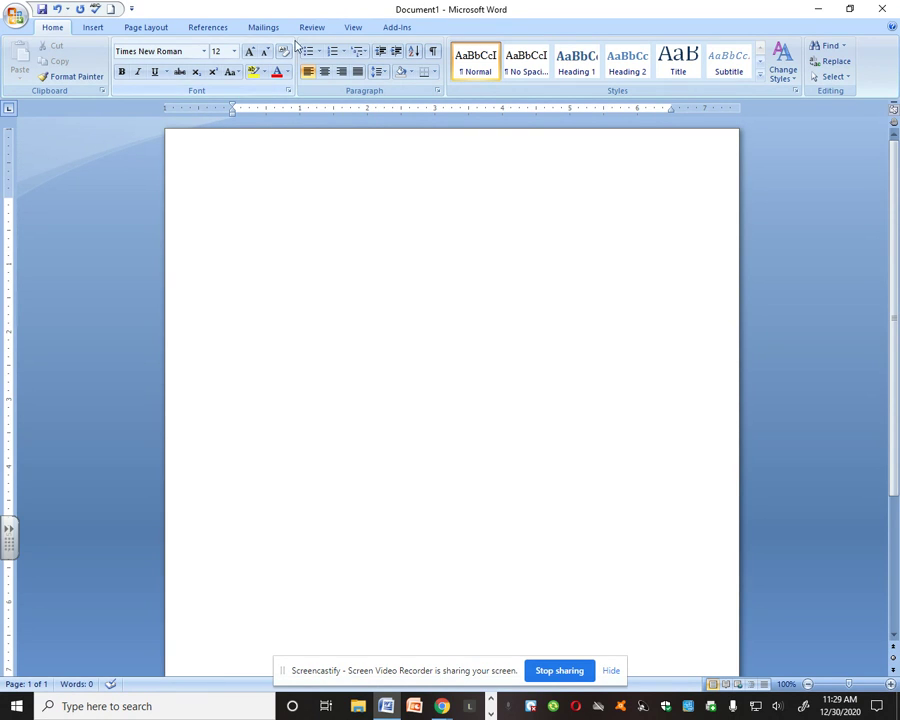
# Set the paragraph spacing after to 0 pt and the line spacing to Double
pyautogui.click(380, 73)
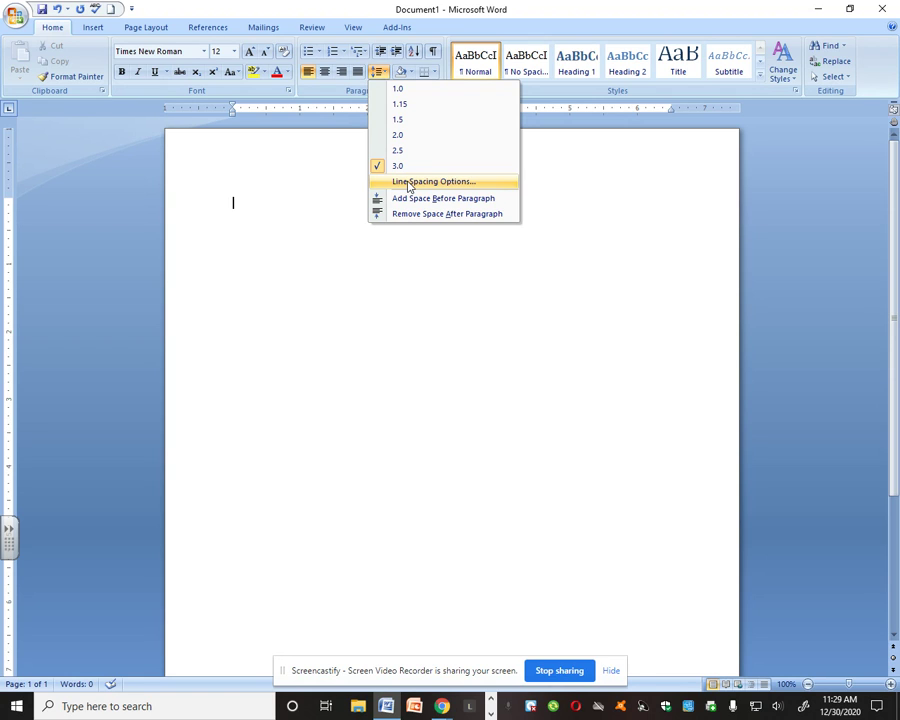
pyautogui.click(347, 93)
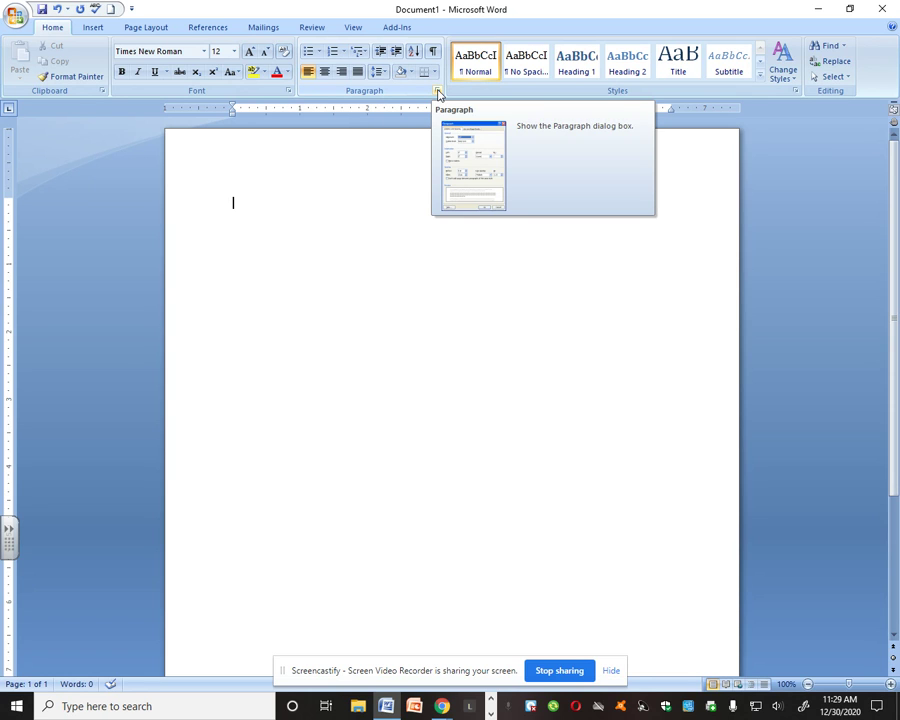
pyautogui.click(437, 92)
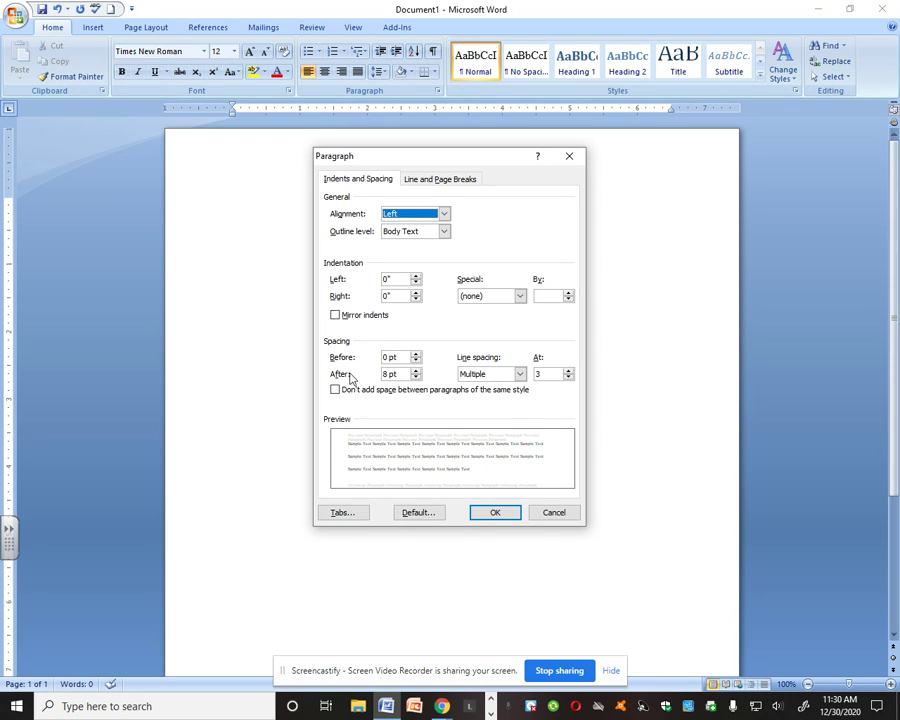
pyautogui.click(416, 378)
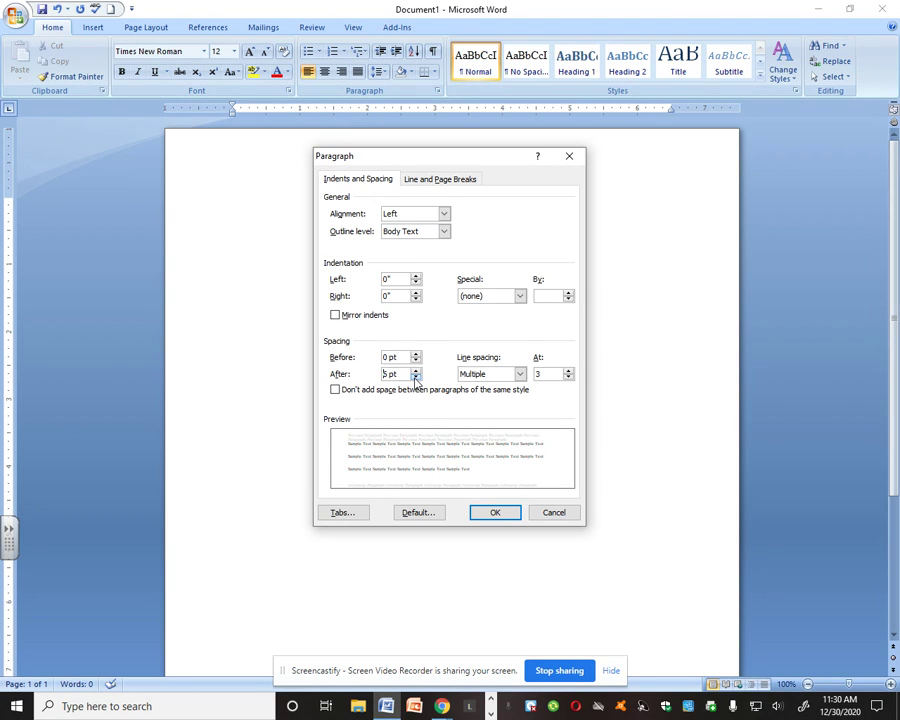
pyautogui.click(416, 378)
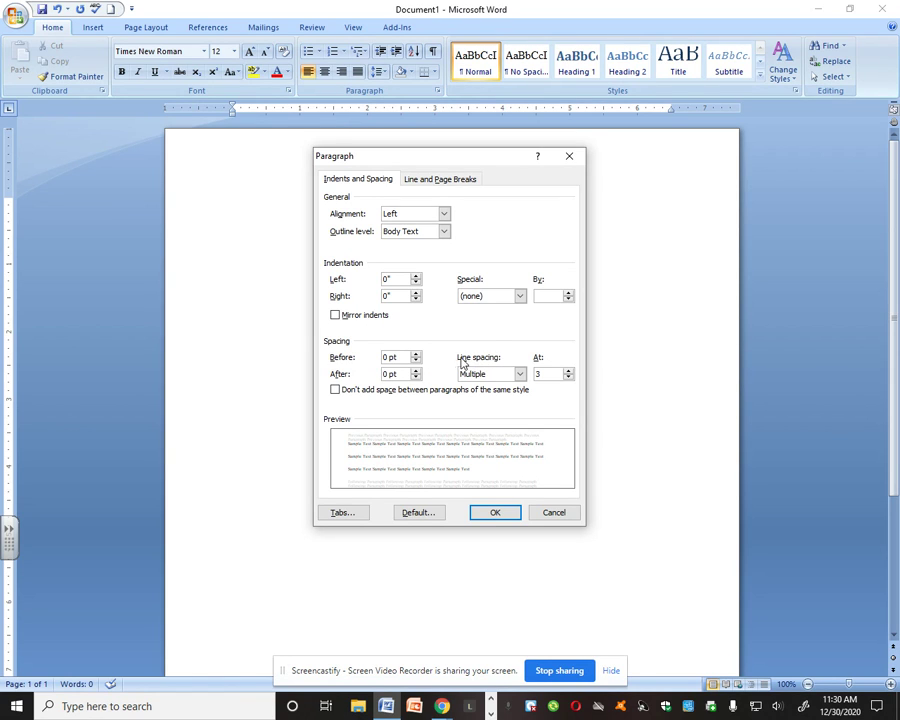
pyautogui.click(520, 374)
pyautogui.click(505, 405)
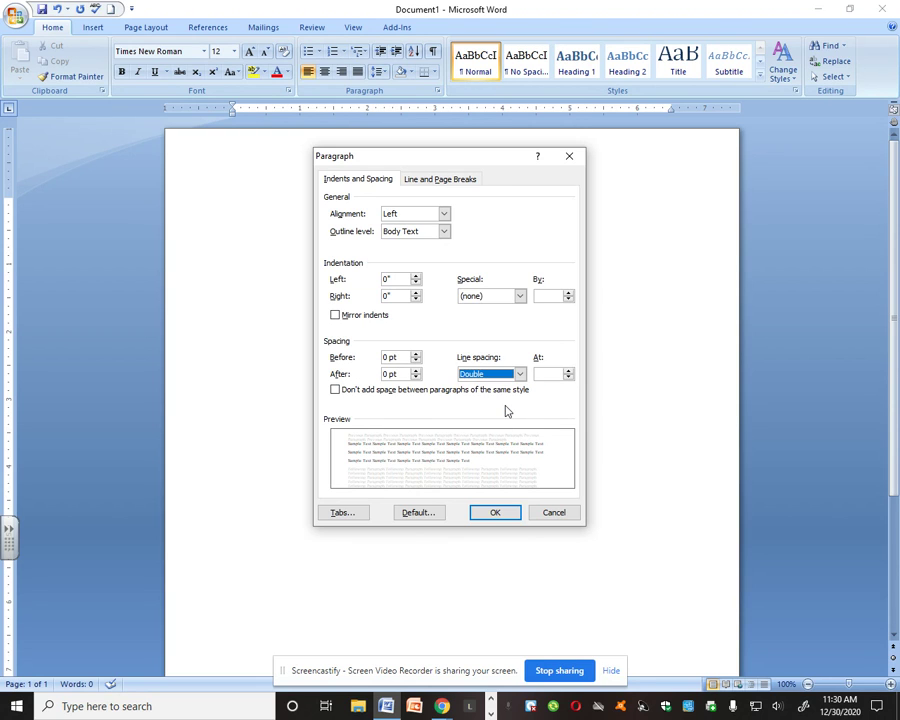
pyautogui.click(495, 514)
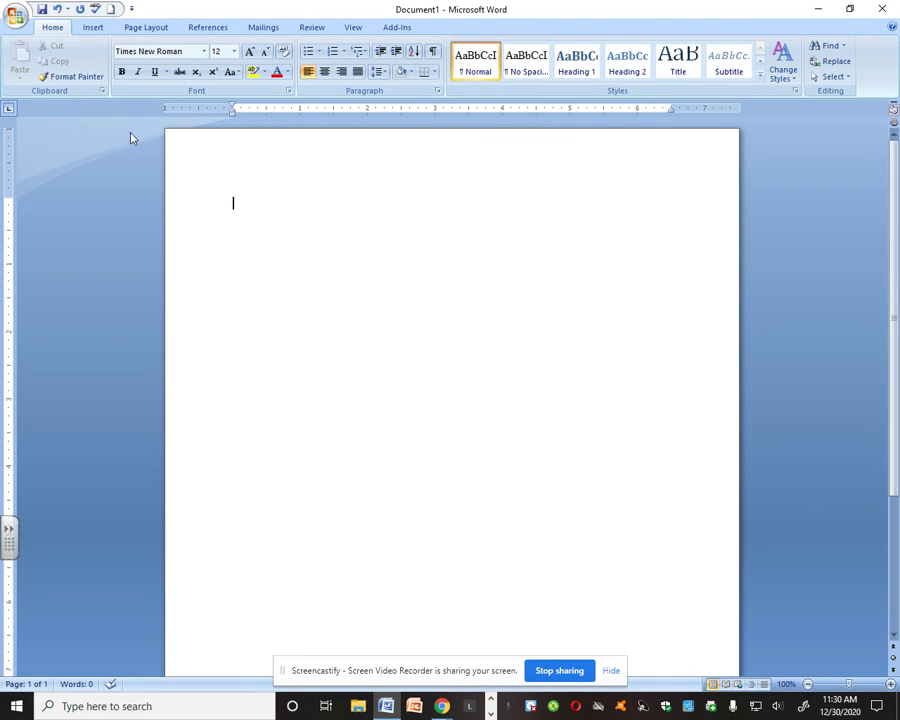
pyautogui.click(437, 91)
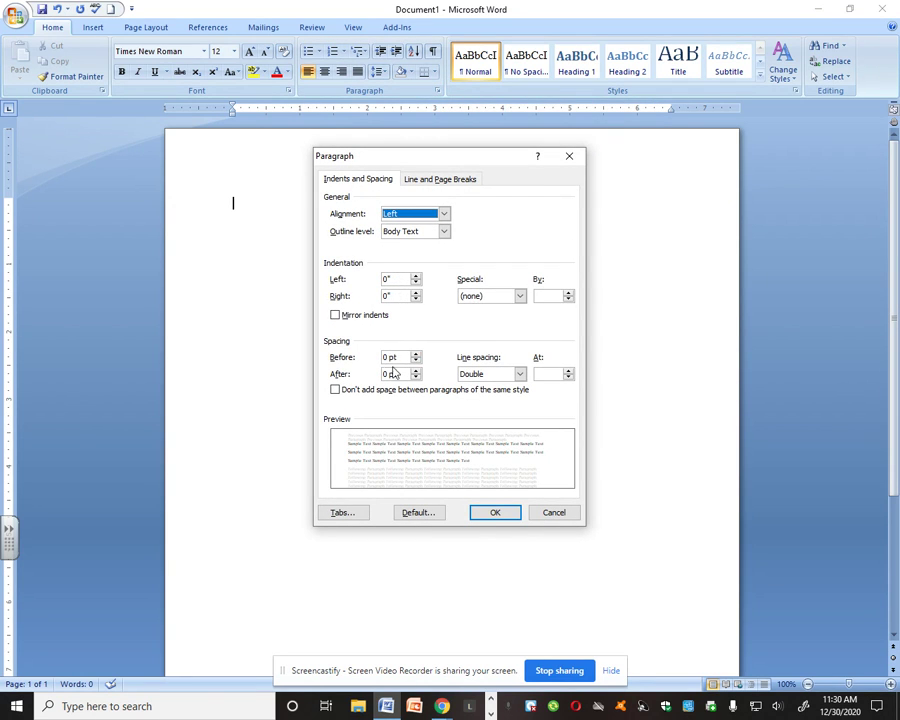
pyautogui.click(492, 513)
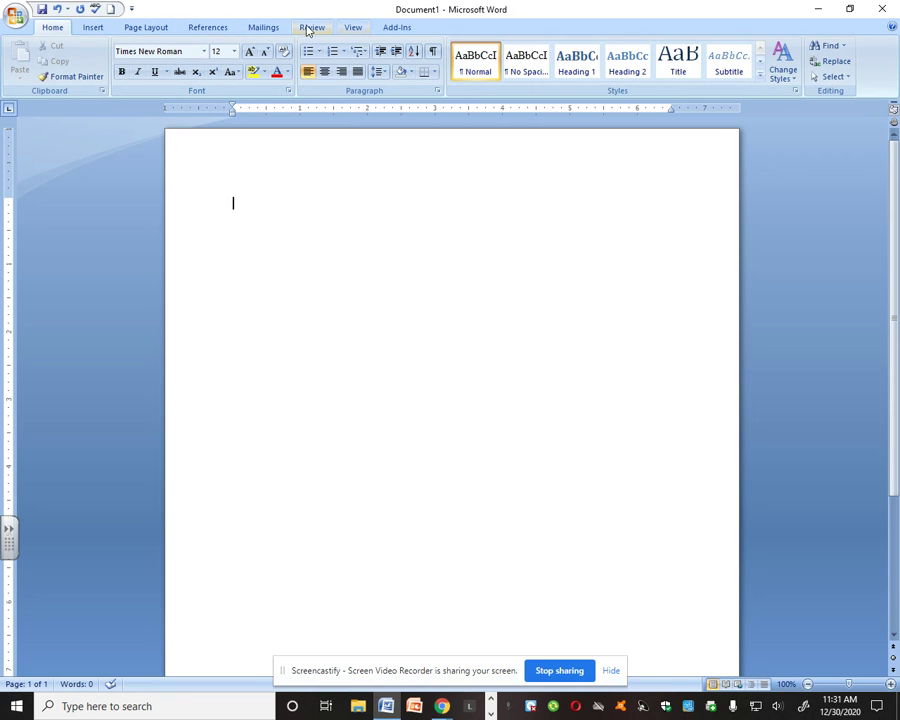
# Insert a Plain Number 3 page number at the top of the page, preceded by the text "Lastname", and return to the body
pyautogui.click(93, 28)
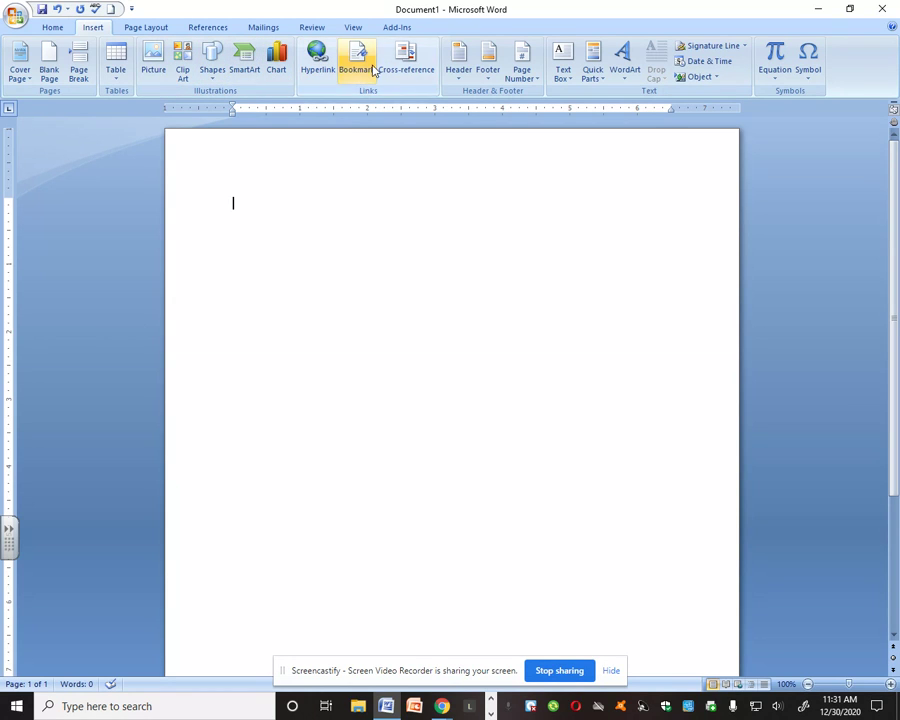
pyautogui.click(538, 83)
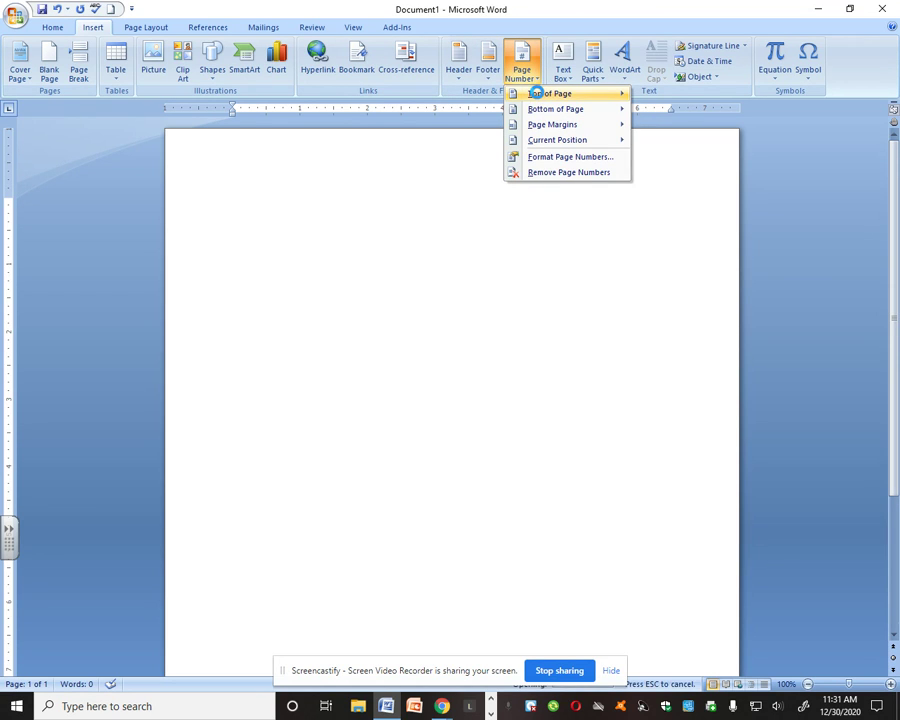
pyautogui.moveTo(538, 96)
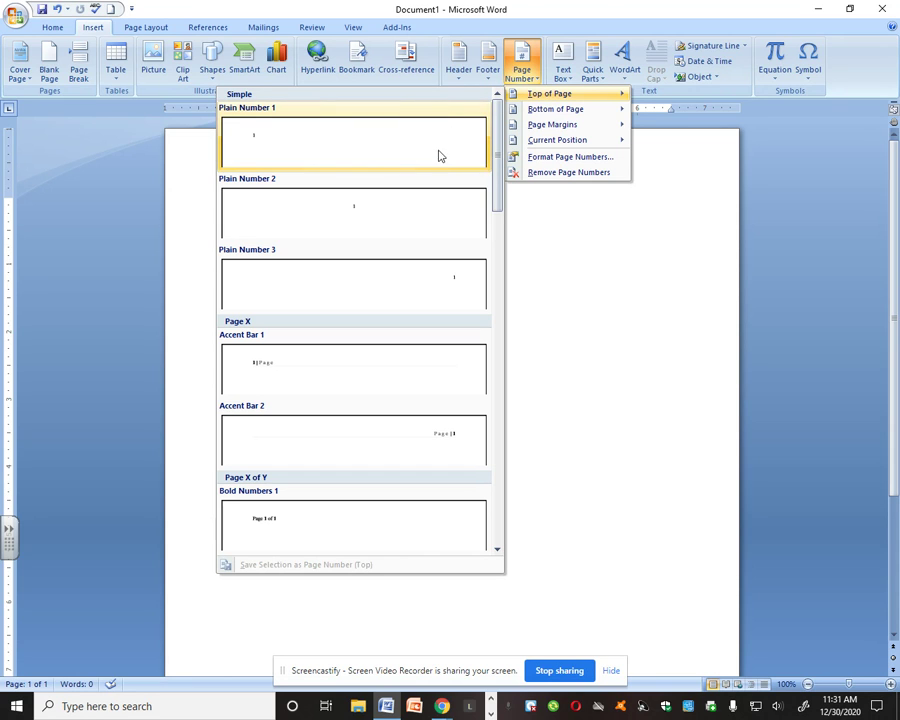
pyautogui.click(438, 286)
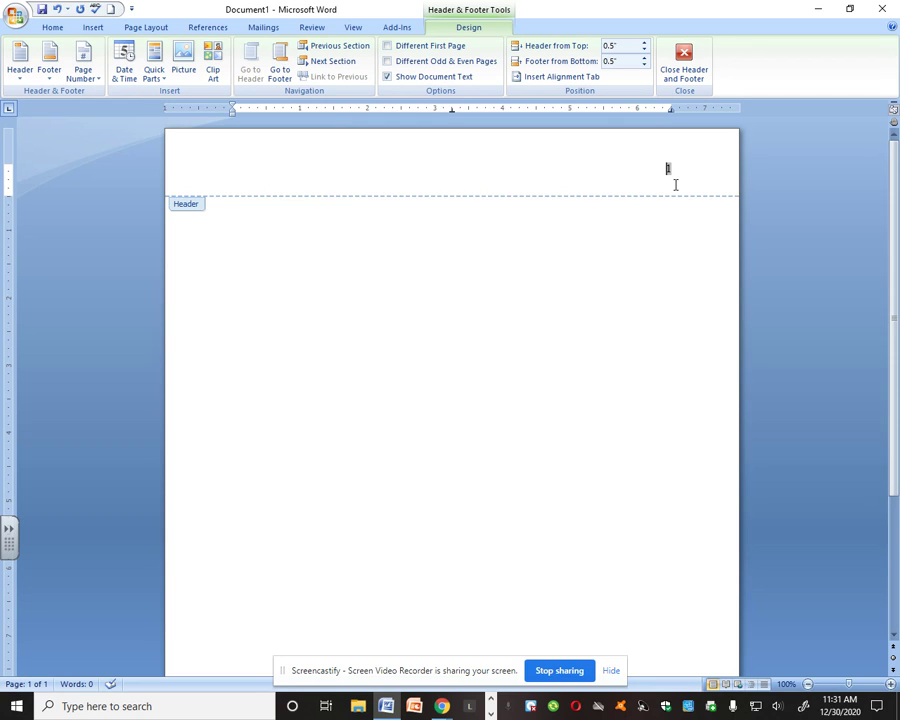
pyautogui.write('Lastname')
pyautogui.doubleClick(449, 238)
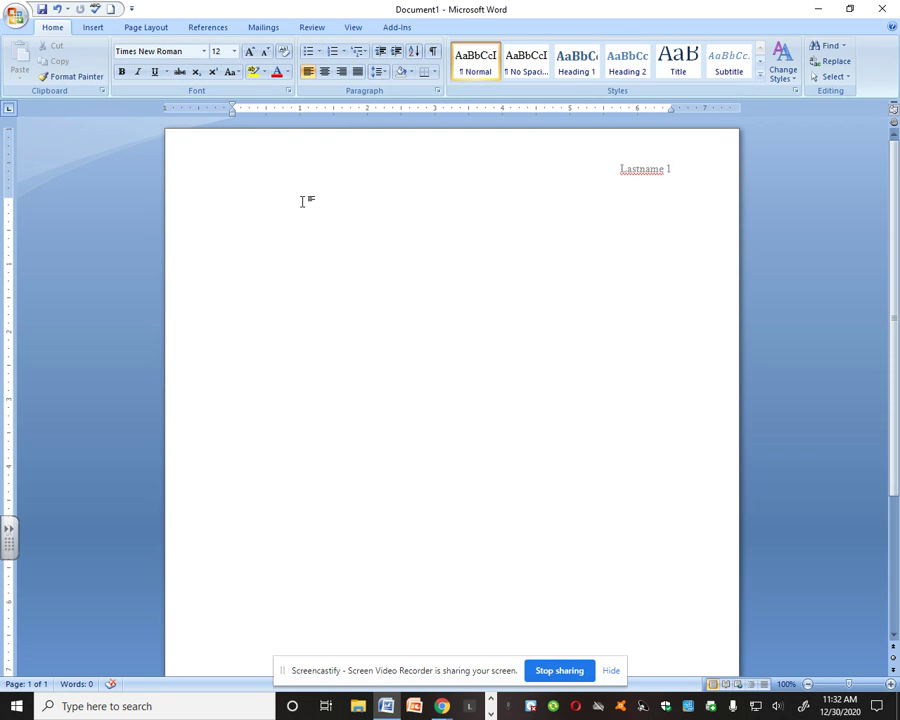
# Enter the heading on four separate lines: "First Last", the instructor's full name, "Class" and "Day Month Year"
pyautogui.write('First Last')
pyautogui.press('Return')
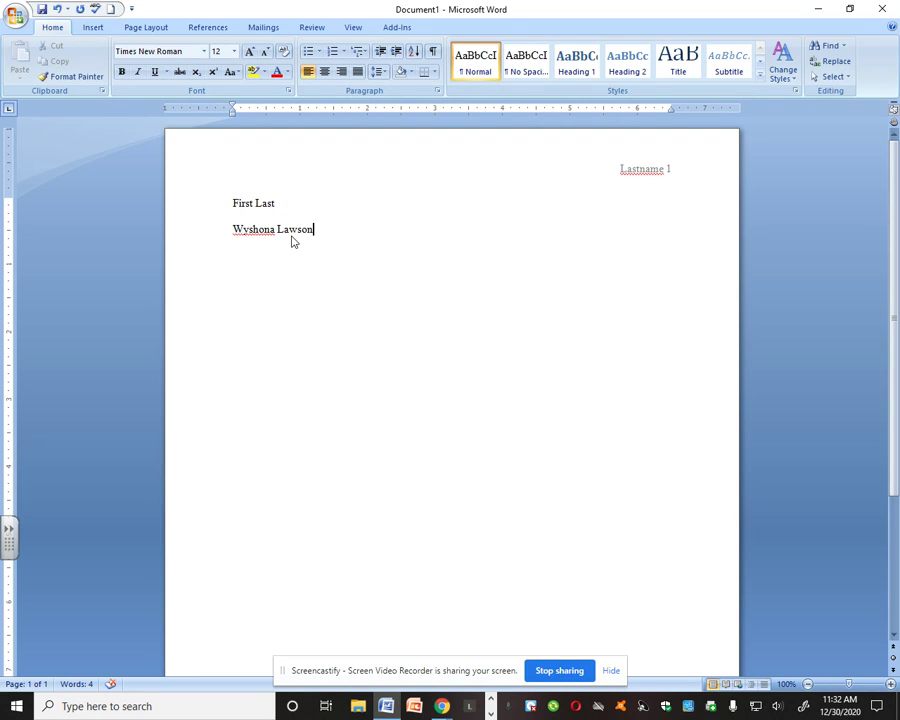
pyautogui.press('Return')
pyautogui.write('Class')
pyautogui.press('Return')
pyautogui.write('Day Month Year')
pyautogui.press('Return')
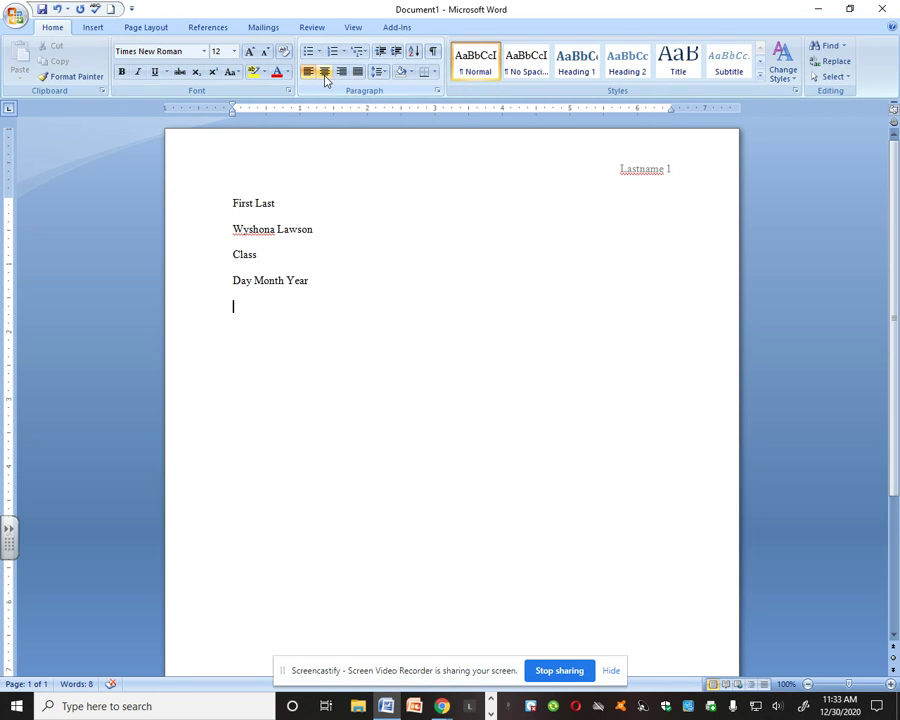
# Add the centred title "Type a Title" below the date line and start a new line after it
pyautogui.click(324, 72)
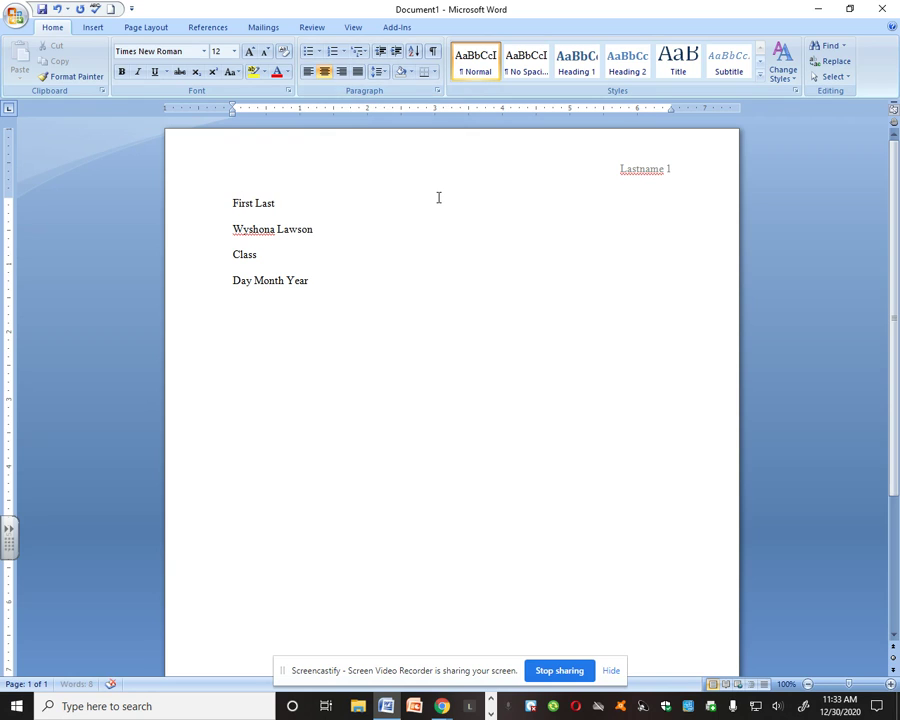
pyautogui.write('Type a Title')
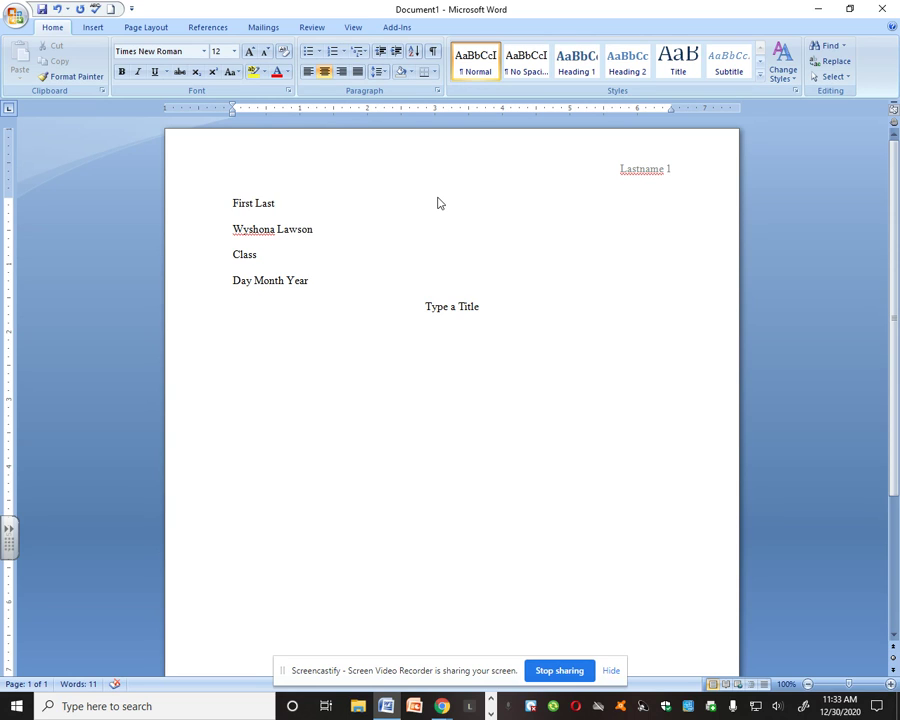
pyautogui.press('Return')
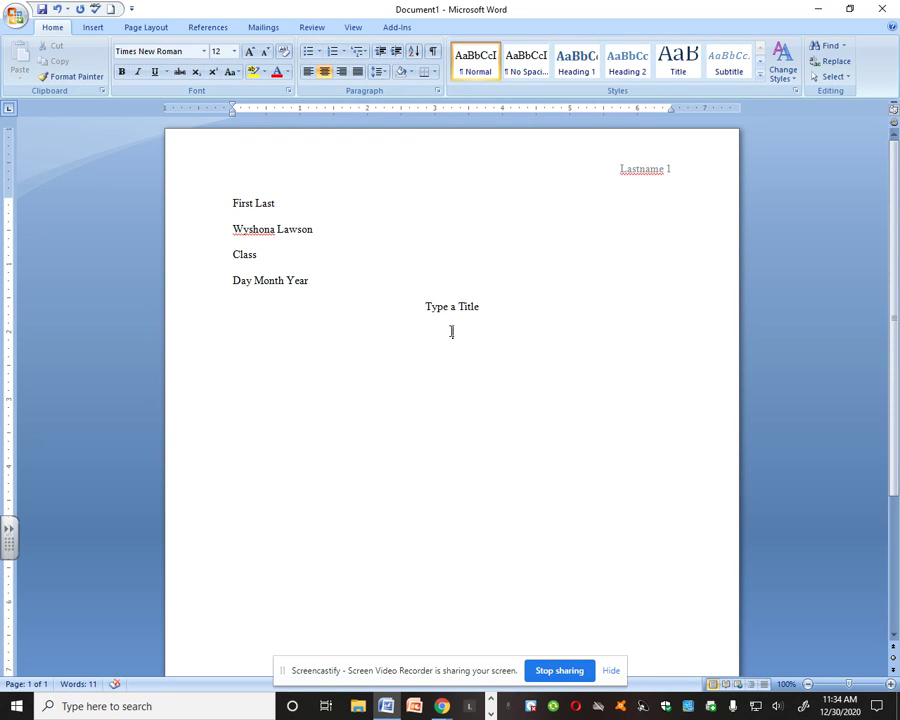
# Left-align the line below the title and enter "Begin typing your essay." with a half-inch first-line indent
pyautogui.click(308, 74)
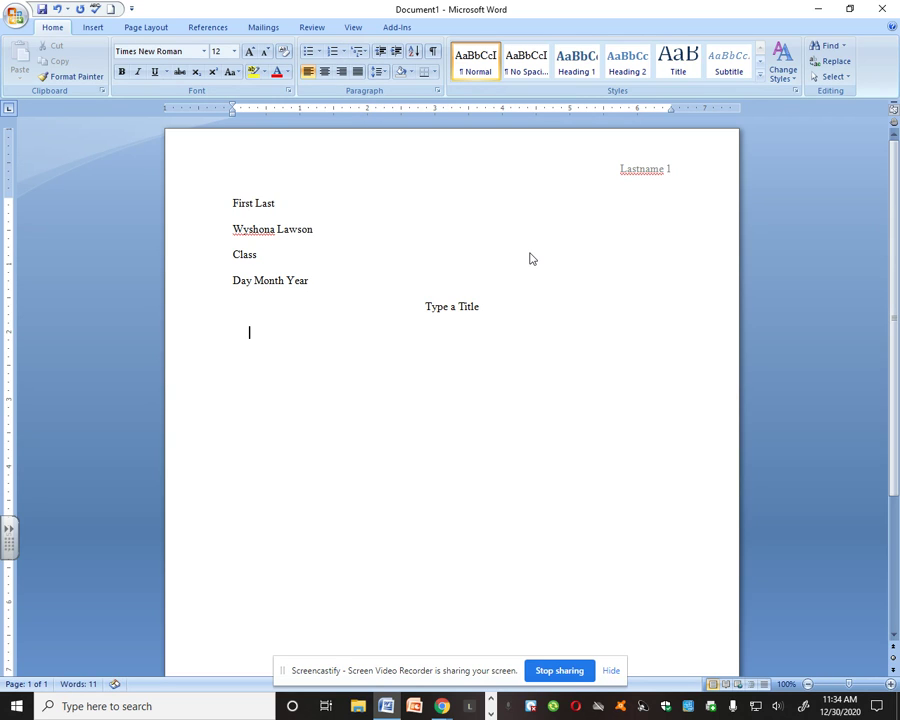
pyautogui.press('BackSpace')
pyautogui.press('BackSpace')
pyautogui.press('BackSpace')
pyautogui.press('BackSpace')
pyautogui.write('Begin typing your essay')
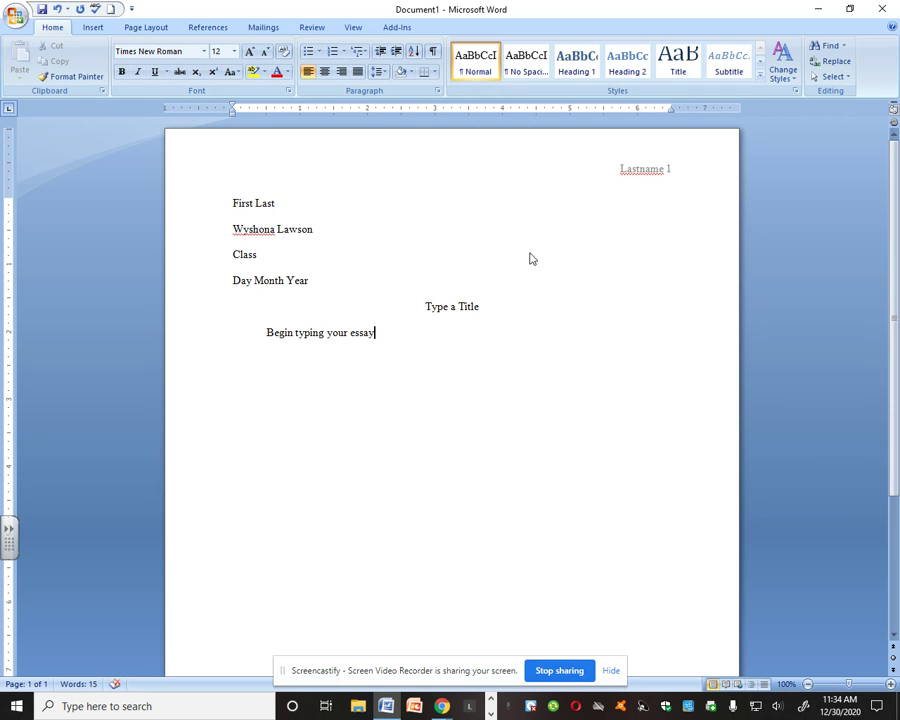
pyautogui.write('.')
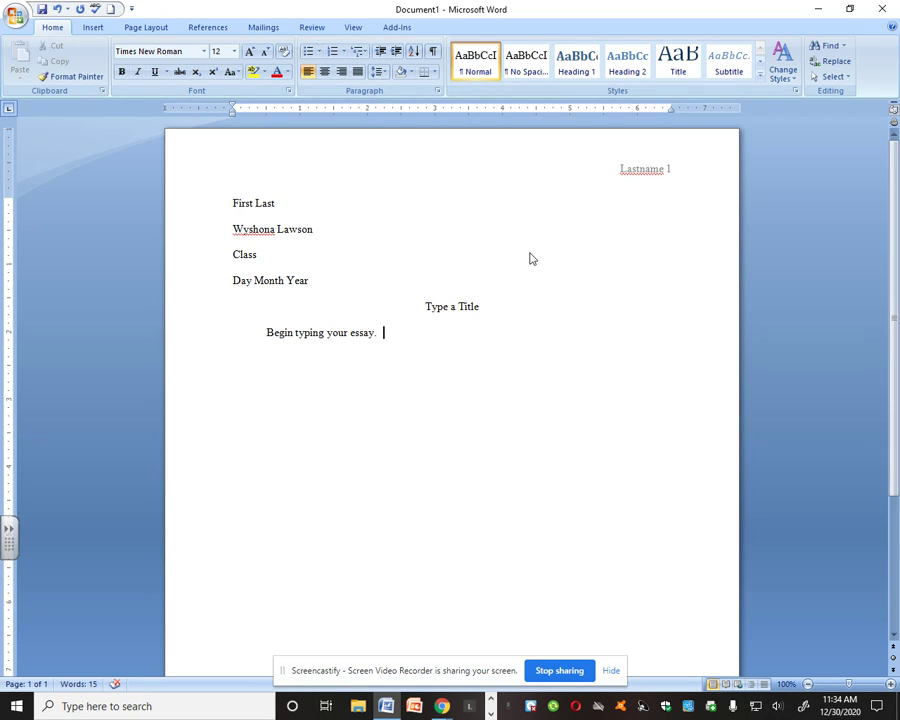